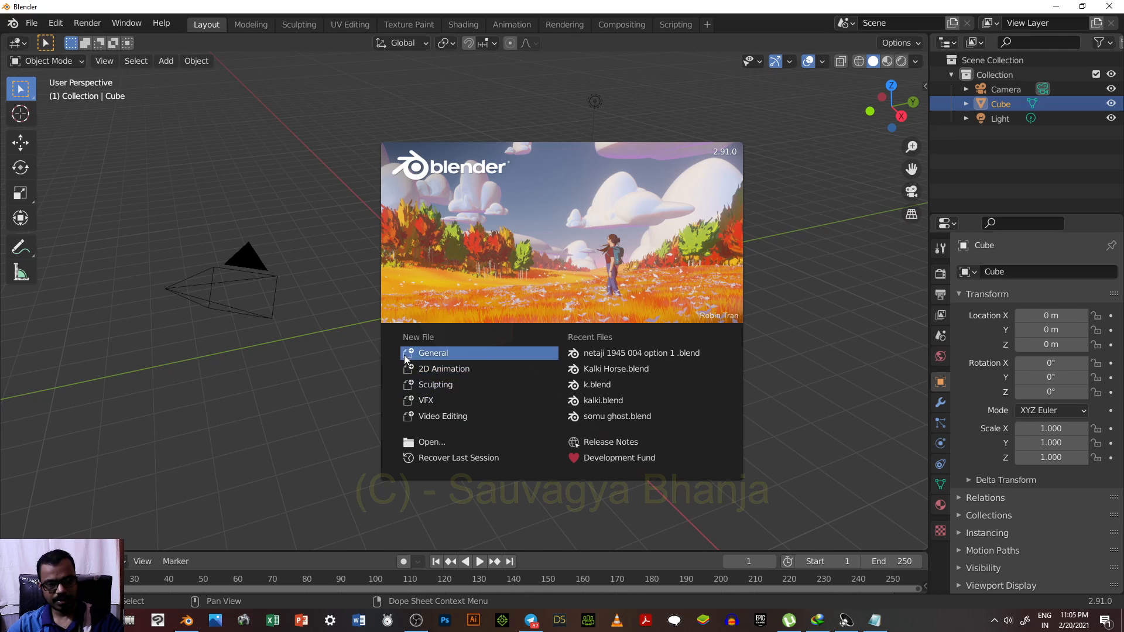
Start a new General file, put the default cube in Edit Mode and open the UV Editing workspace.
click(431, 351)
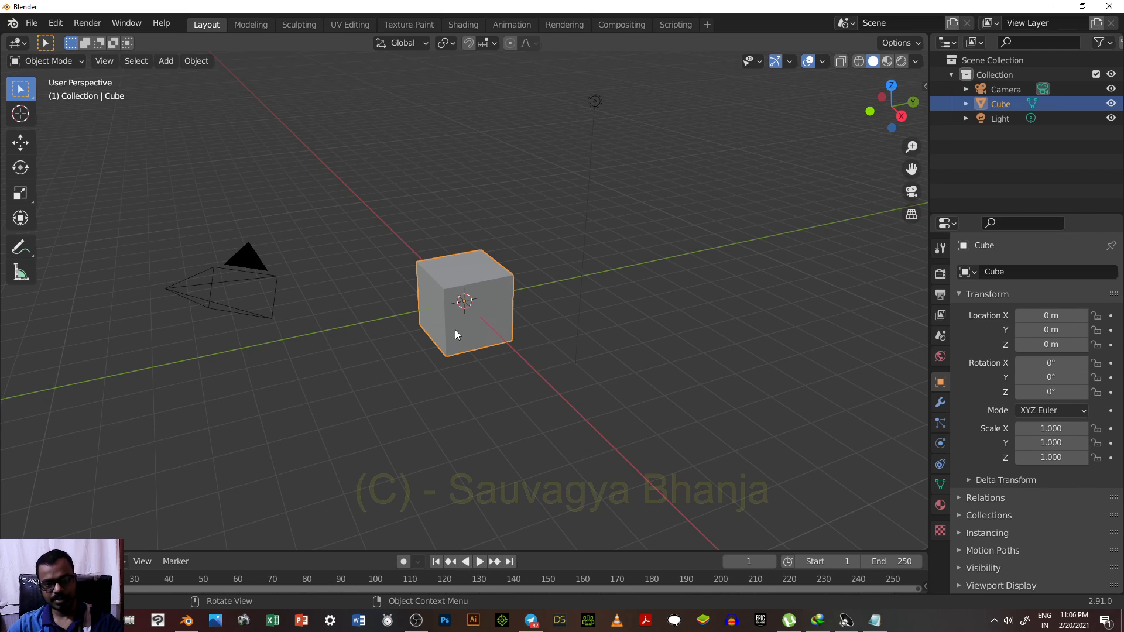
click(48, 62)
click(45, 95)
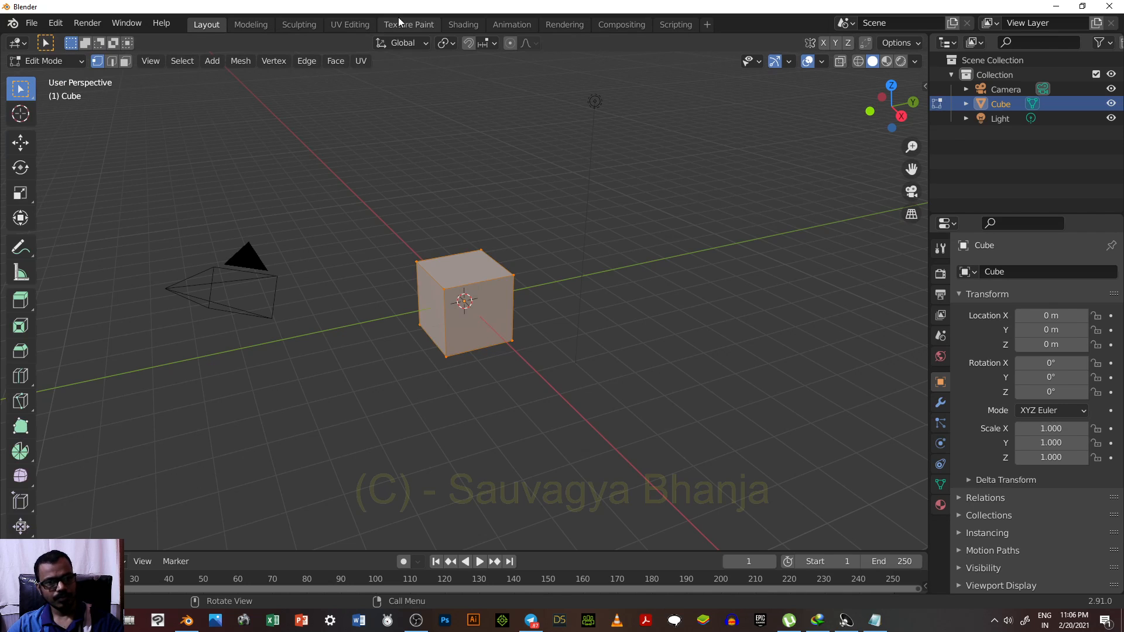
click(353, 24)
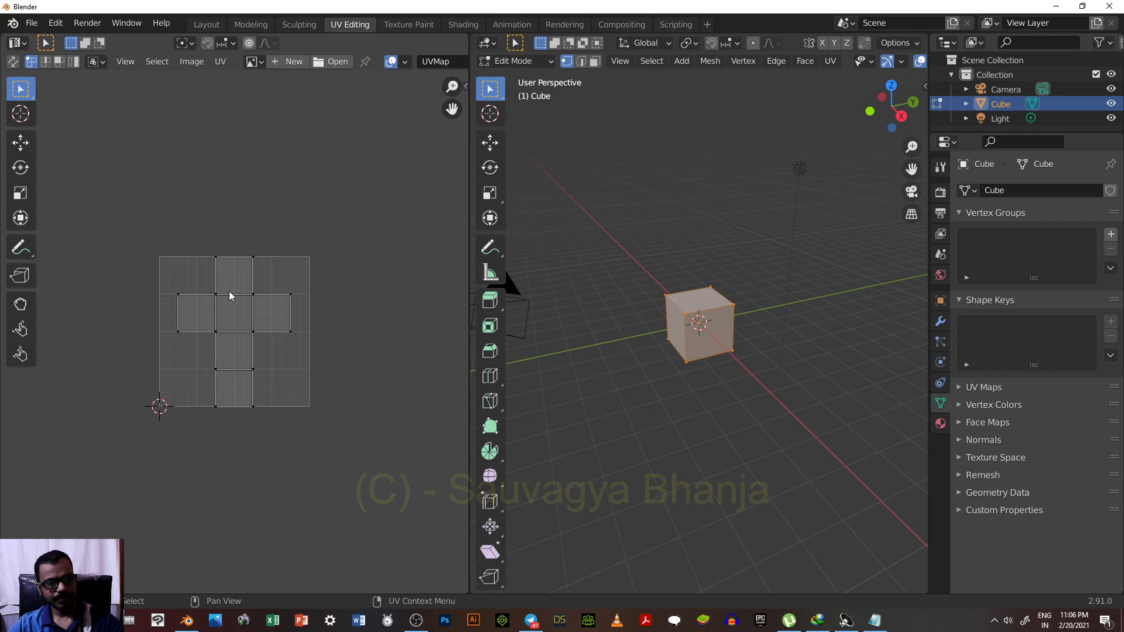
Load military-camouflage.jpg from the Blender school folder on drive I: as the image behind the cube's UV layout.
click(332, 61)
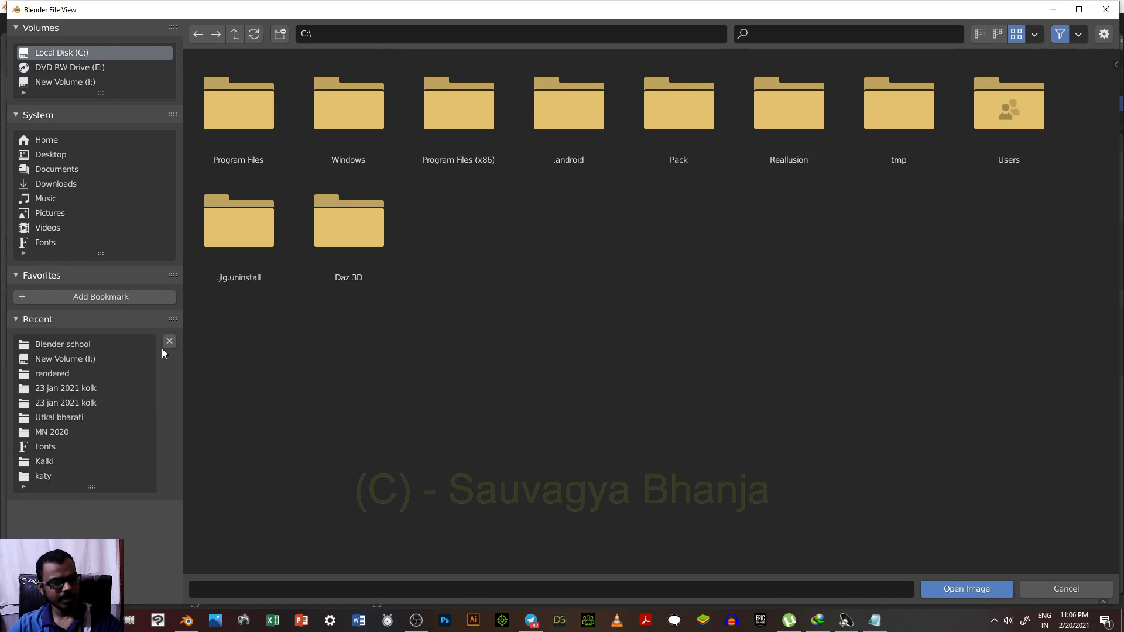
click(77, 356)
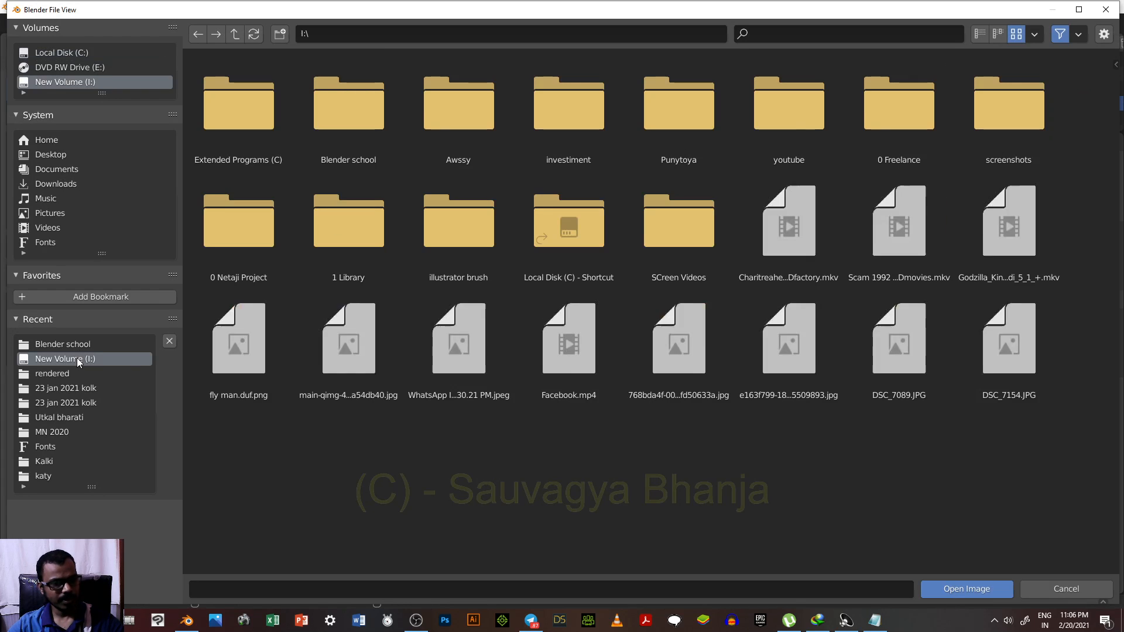
click(360, 95)
double_click(360, 95)
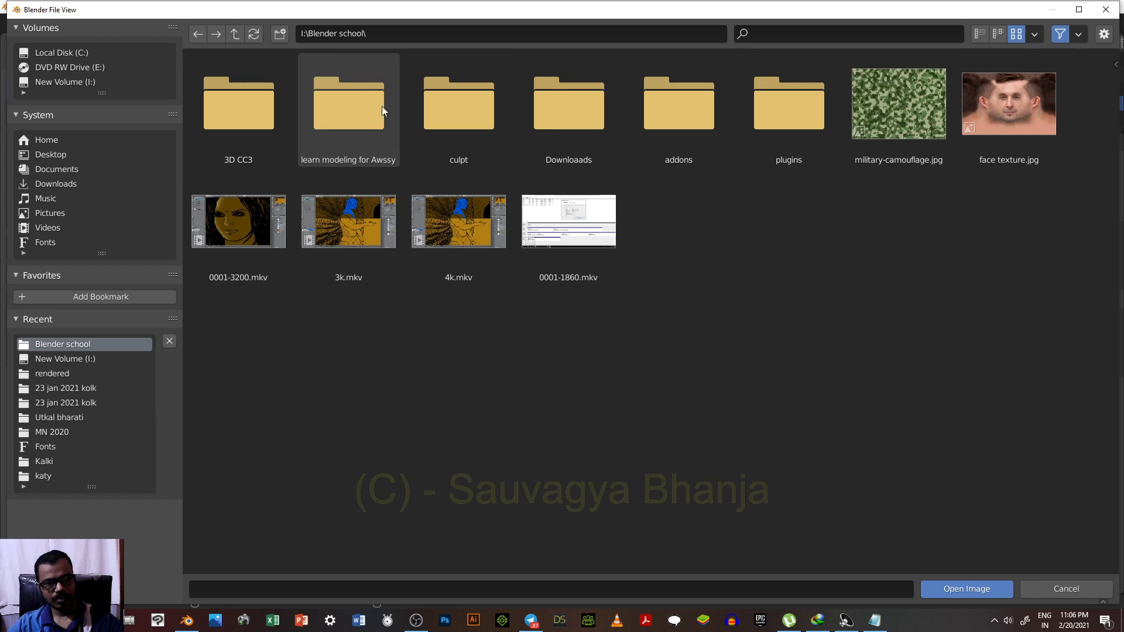
double_click(922, 104)
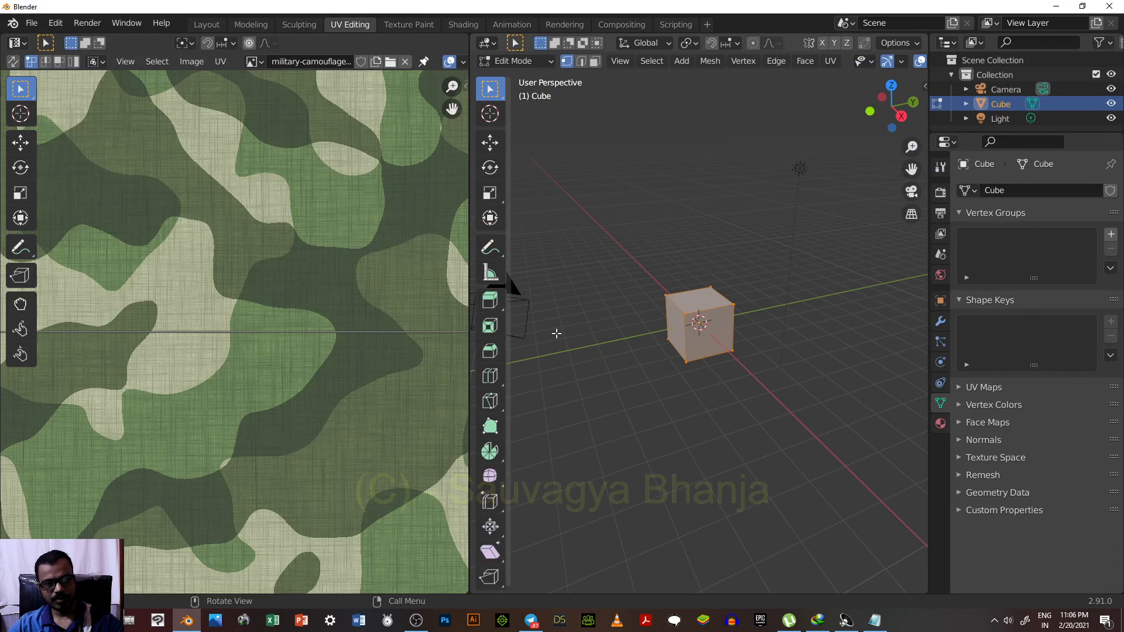
scroll(355, 307, down, 6)
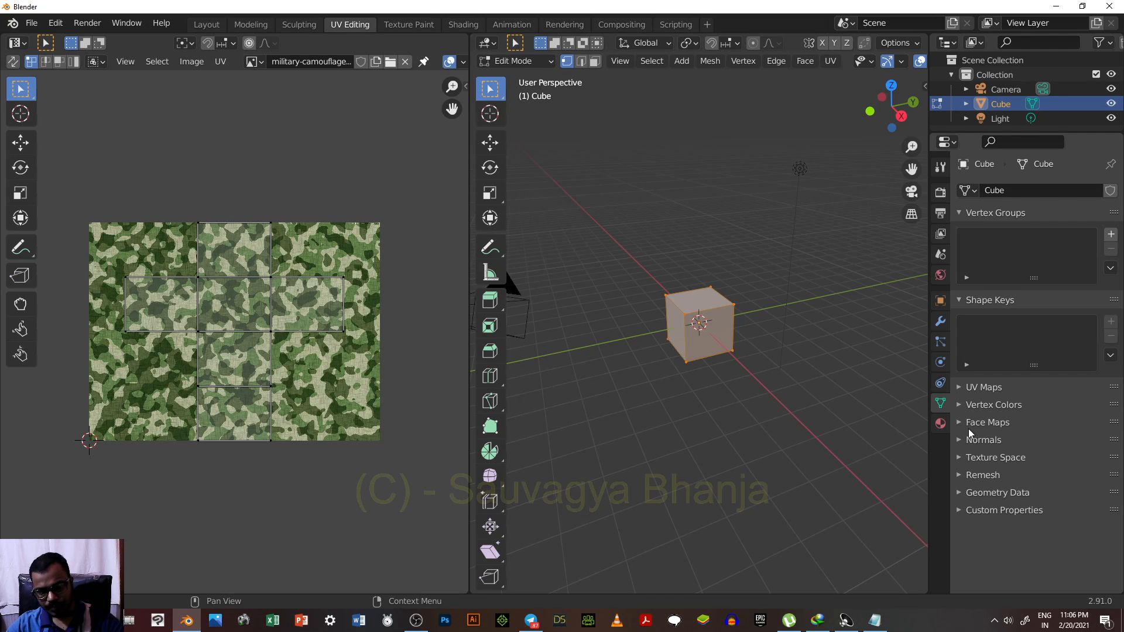
Change the surface shader of the cube's material to Diffuse BSDF.
click(941, 423)
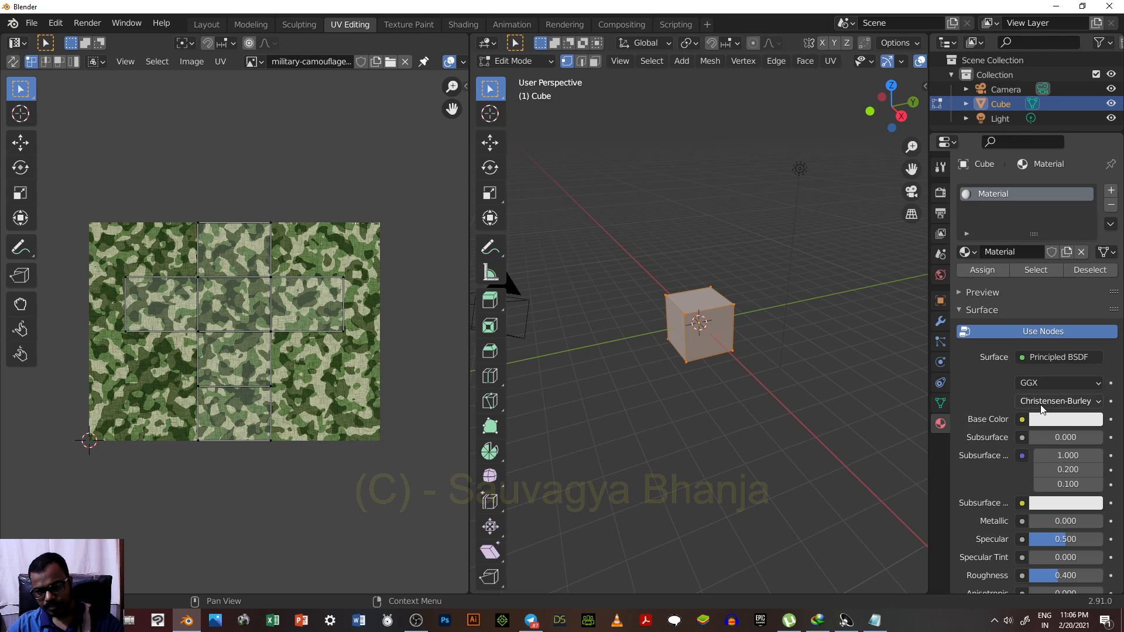
click(1041, 356)
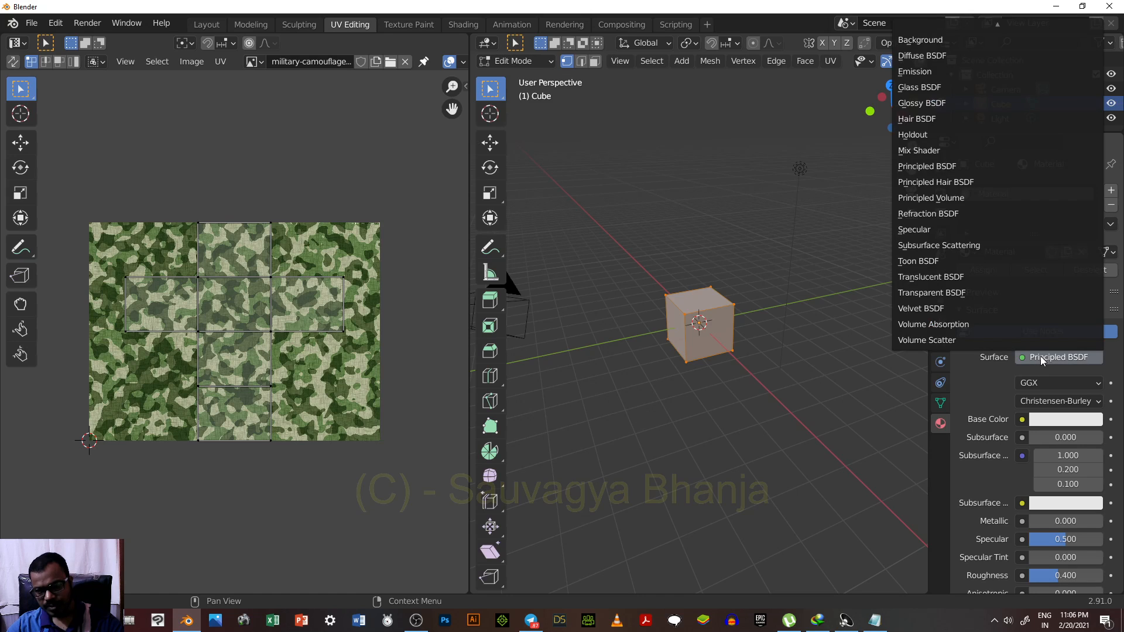
click(940, 57)
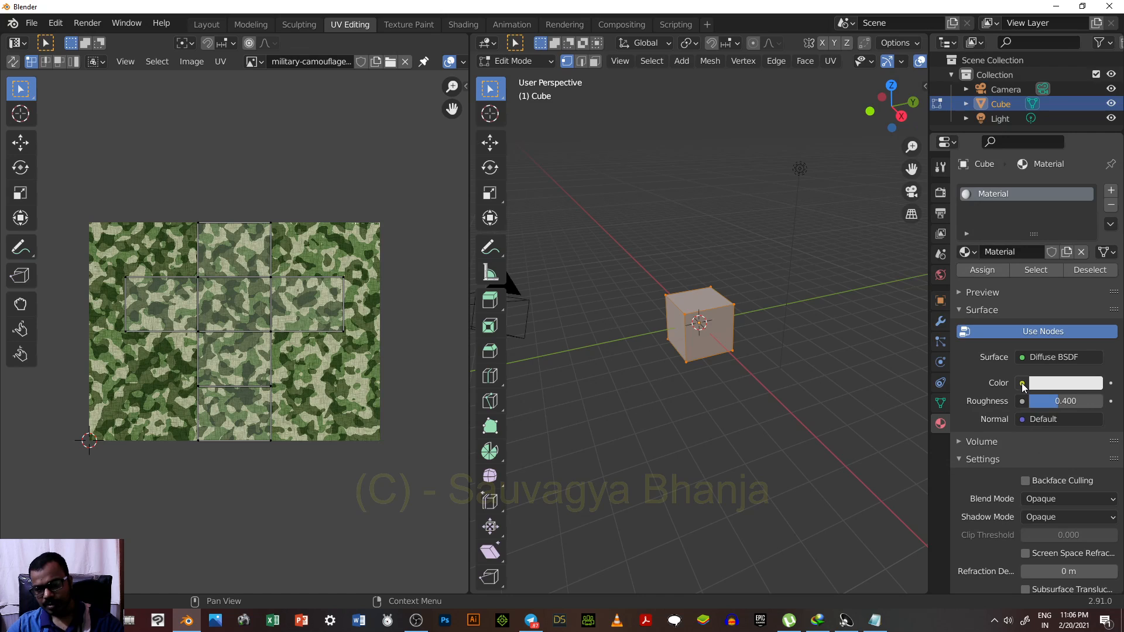
Assign an Image Texture using military-camouflage.jpg from the Blender school folder to the Diffuse BSDF colour.
click(1023, 384)
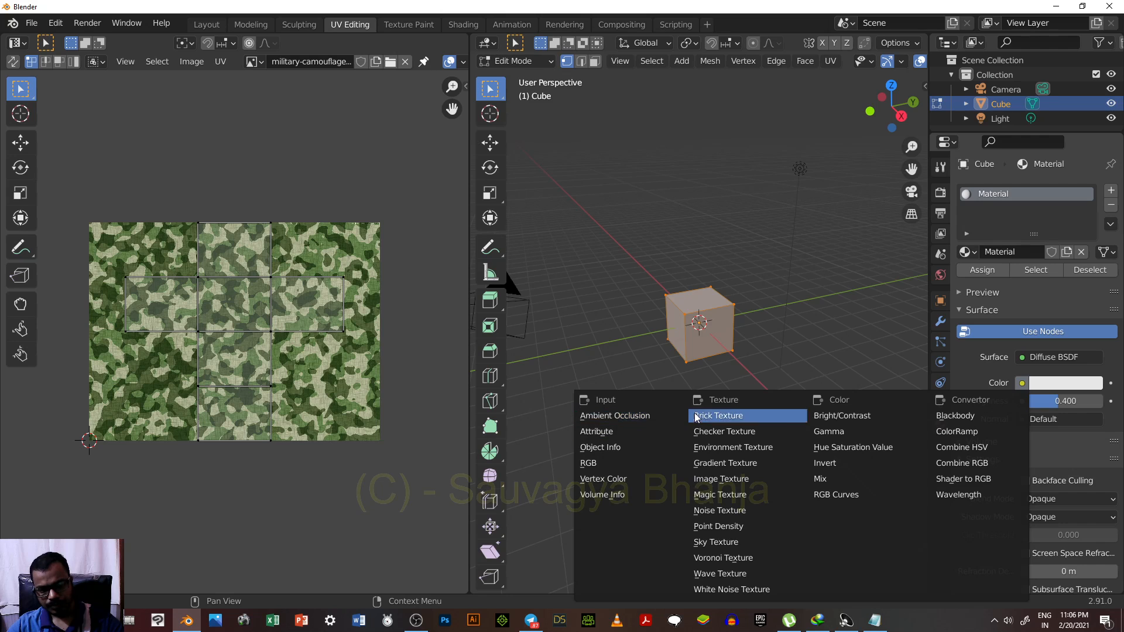
click(720, 479)
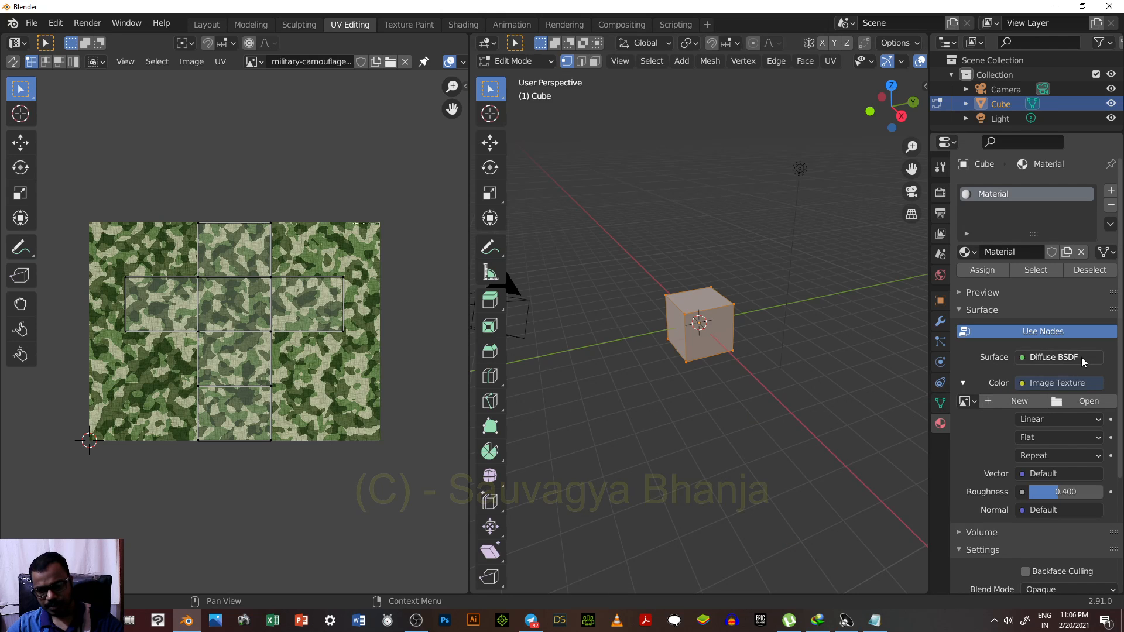
click(1059, 402)
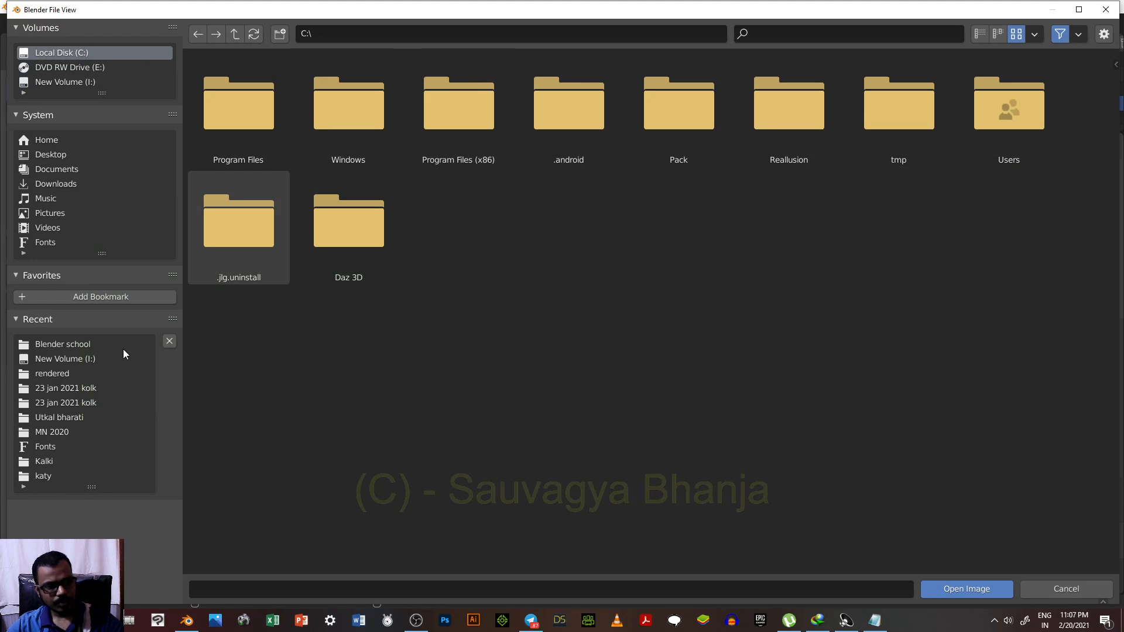
click(79, 357)
double_click(371, 118)
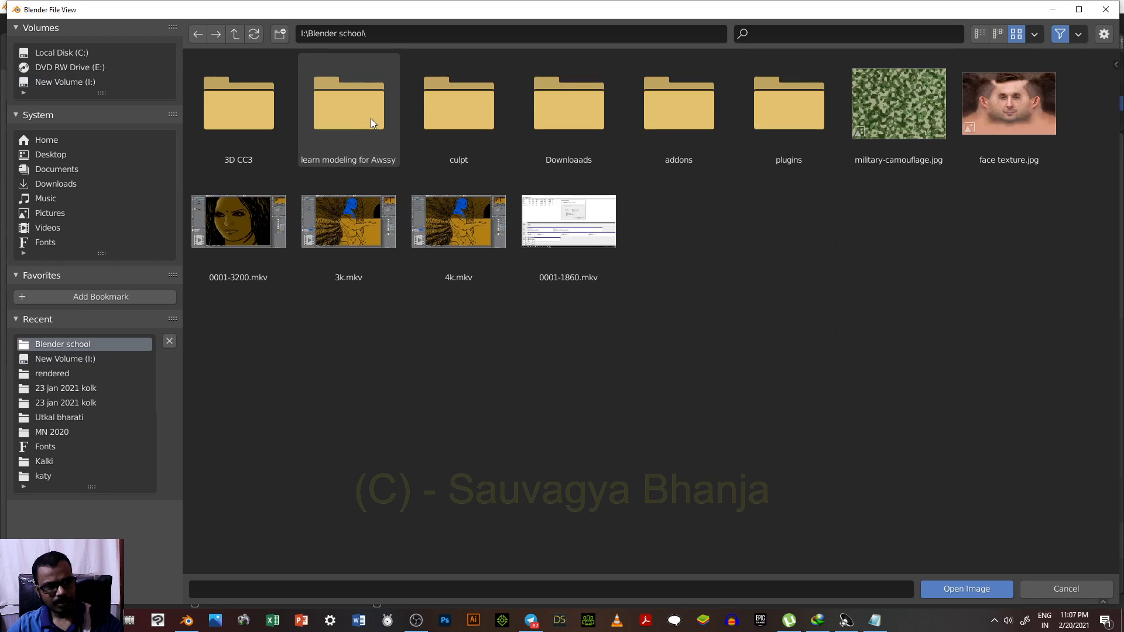
double_click(866, 104)
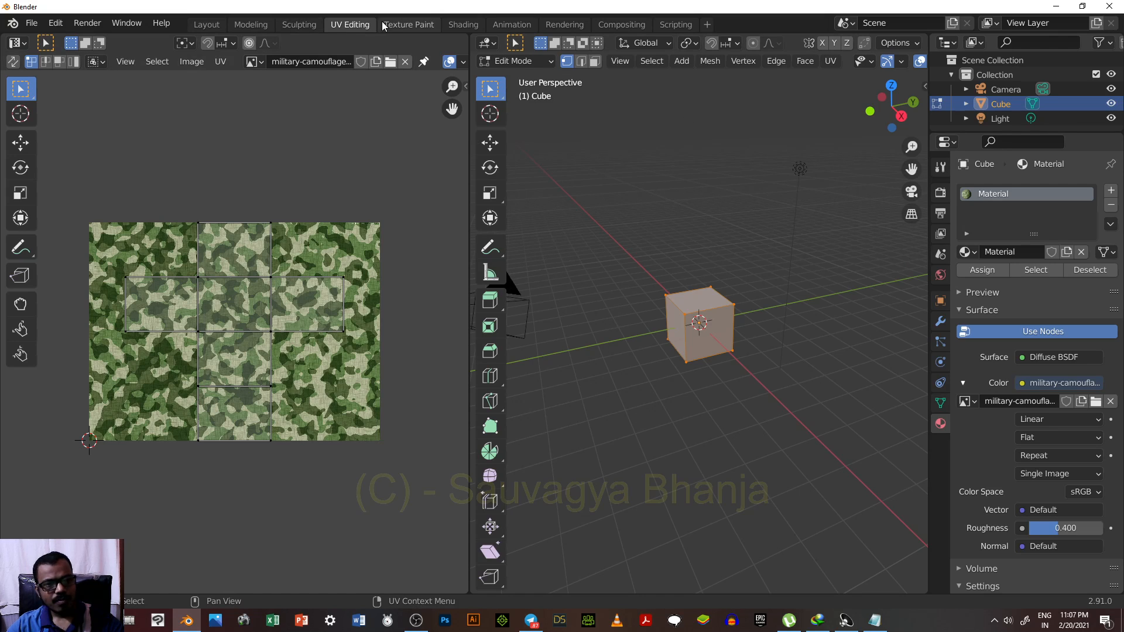
Open the Texture Paint workspace with the textured cube shown close up.
click(401, 26)
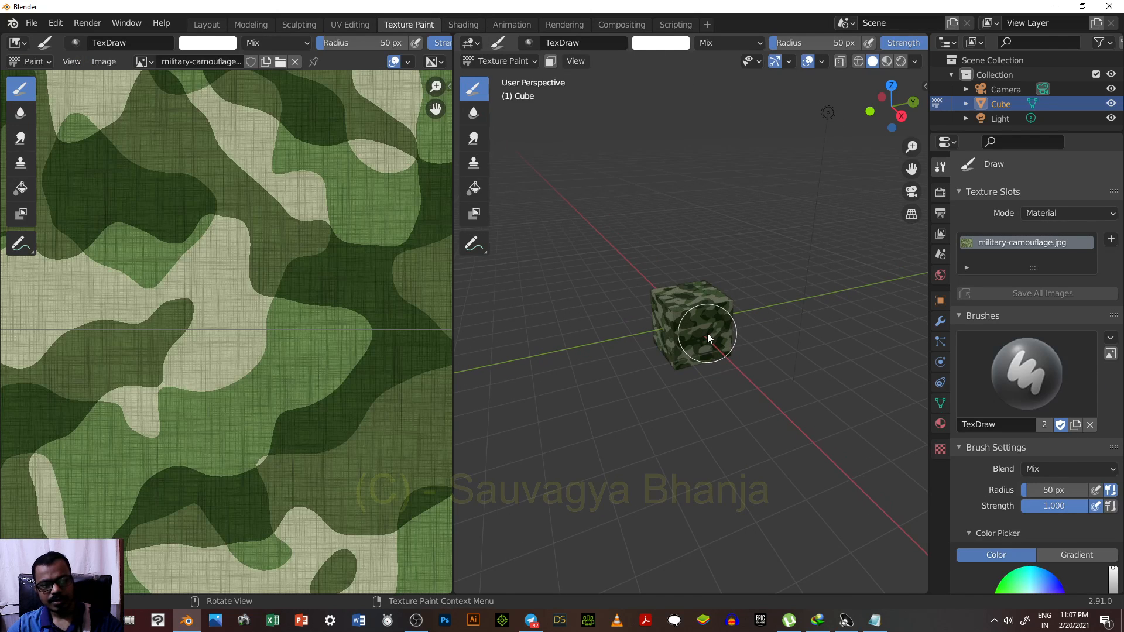
scroll(707, 333, up, 8)
scroll(685, 308, down, 3)
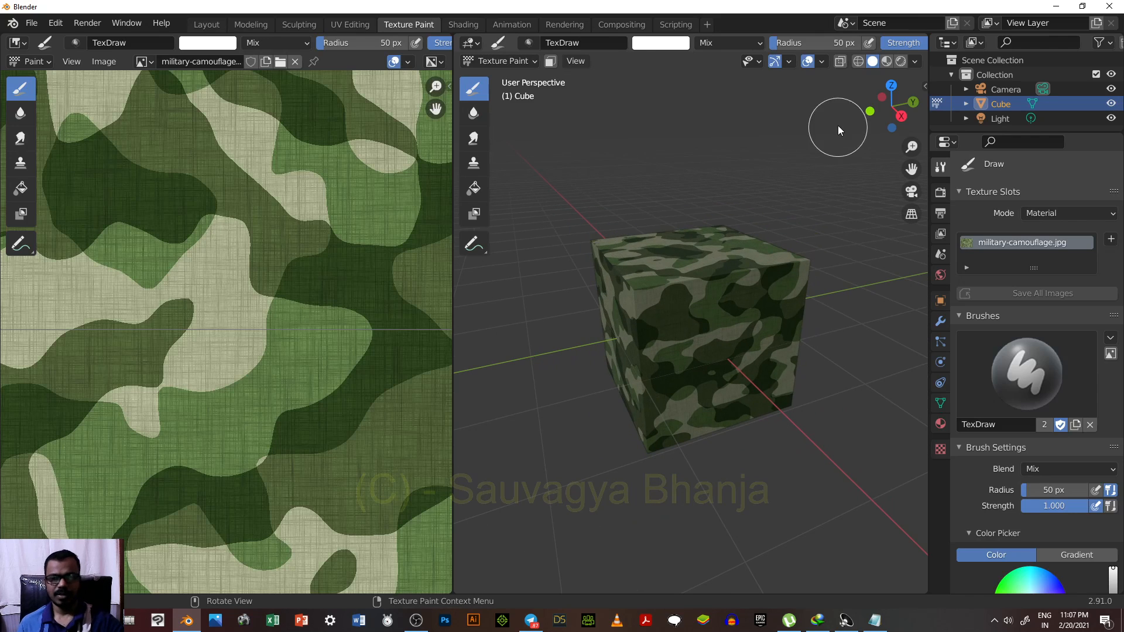
Compare the cube in Wireframe, Solid and Material Preview shading, and leave the viewport in Rendered shading.
click(859, 62)
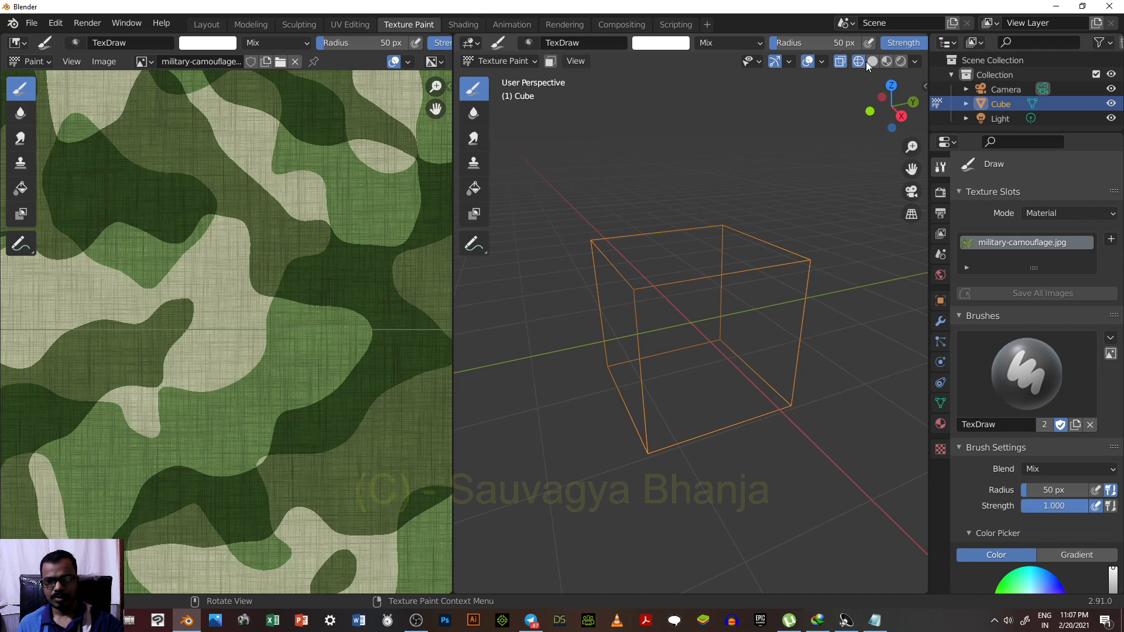
click(873, 61)
click(886, 61)
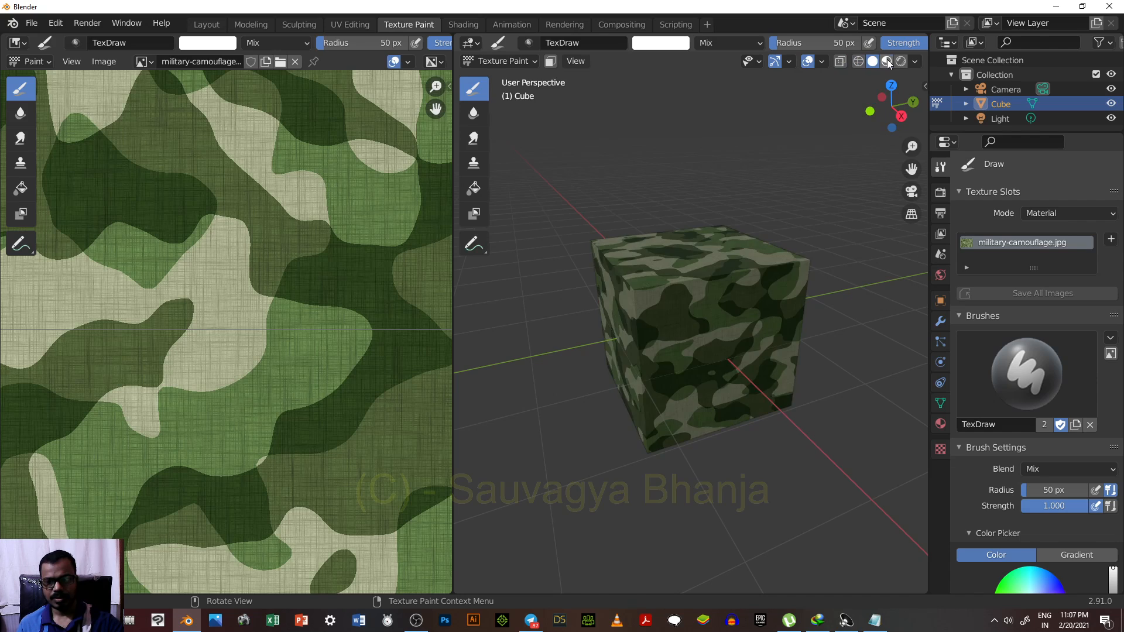
click(902, 62)
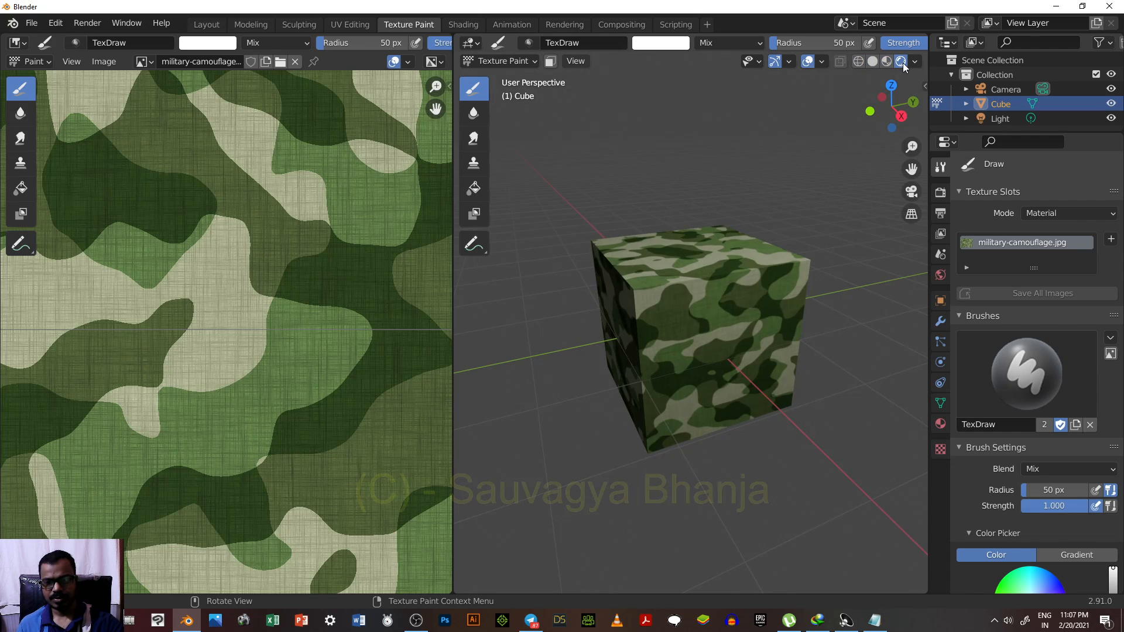
click(887, 61)
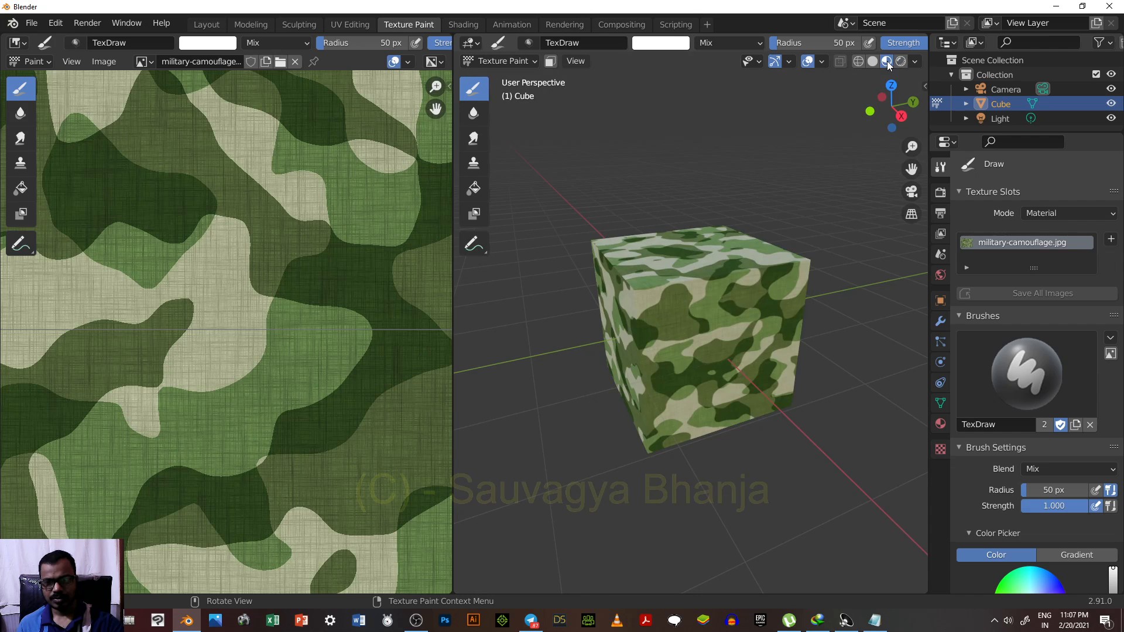
click(900, 62)
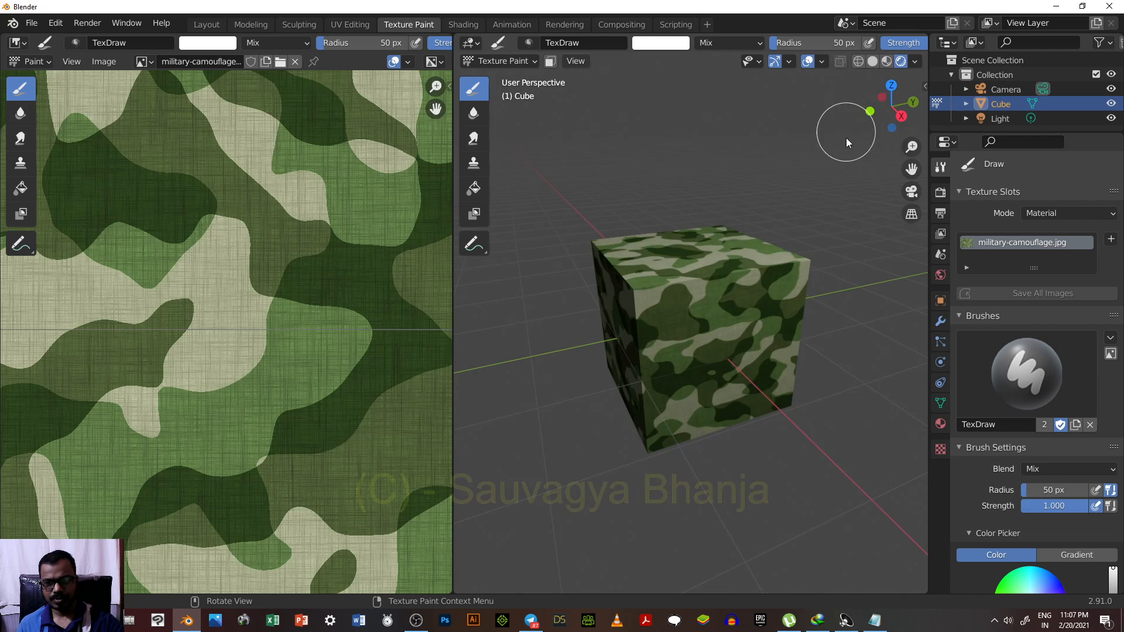
drag(869, 110, 838, 143)
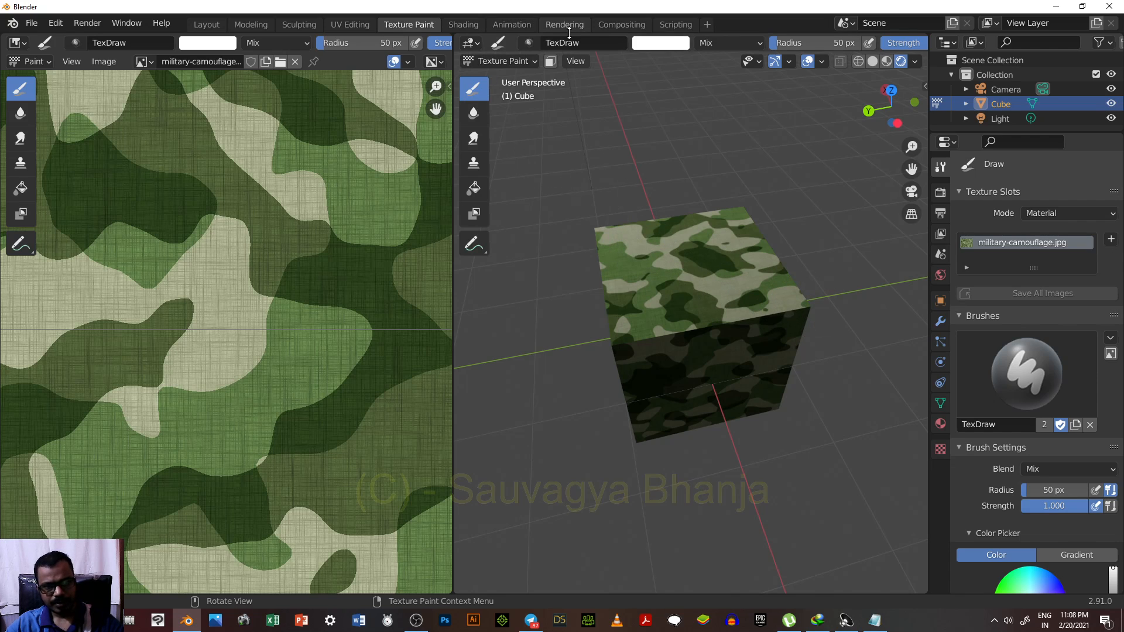
Sample a grey-green colour from the cube's top face as the brush colour.
click(658, 44)
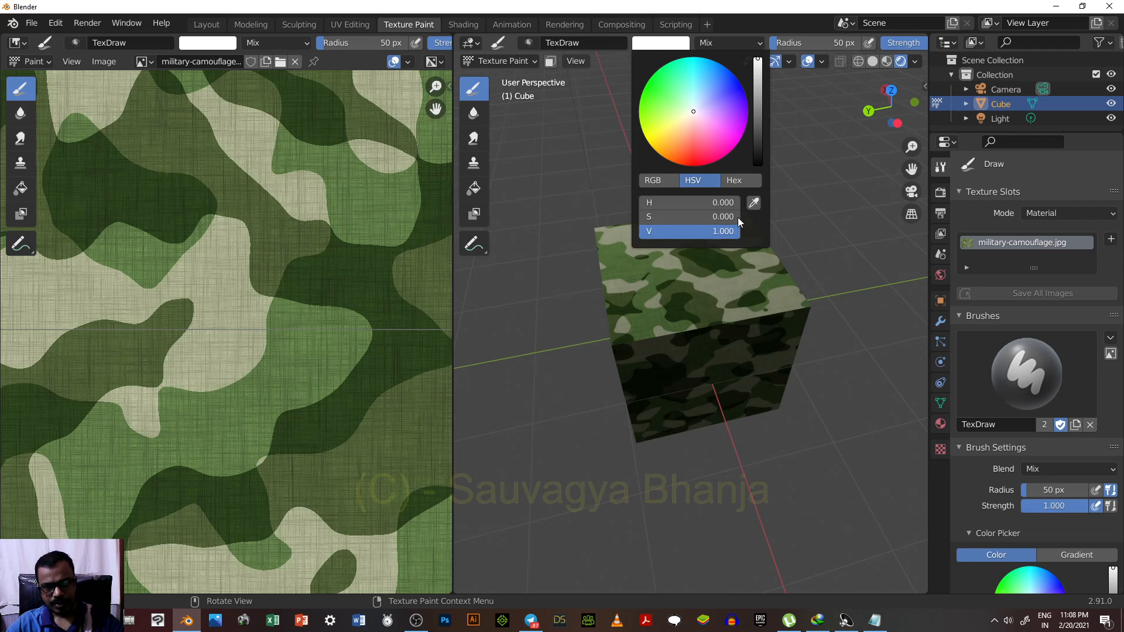
click(754, 203)
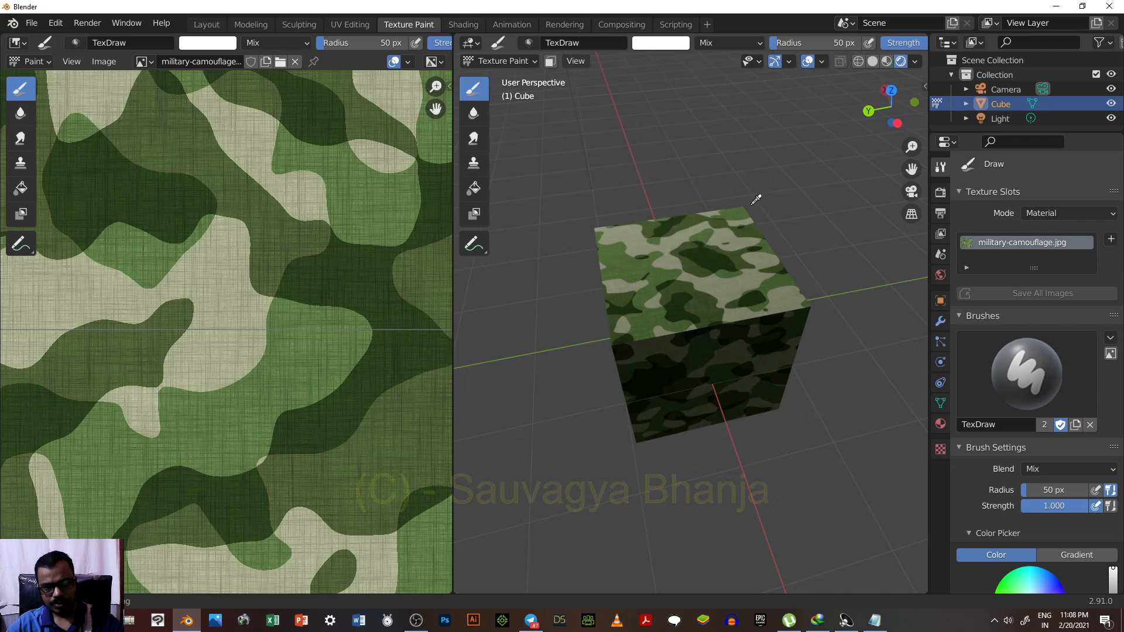
click(713, 284)
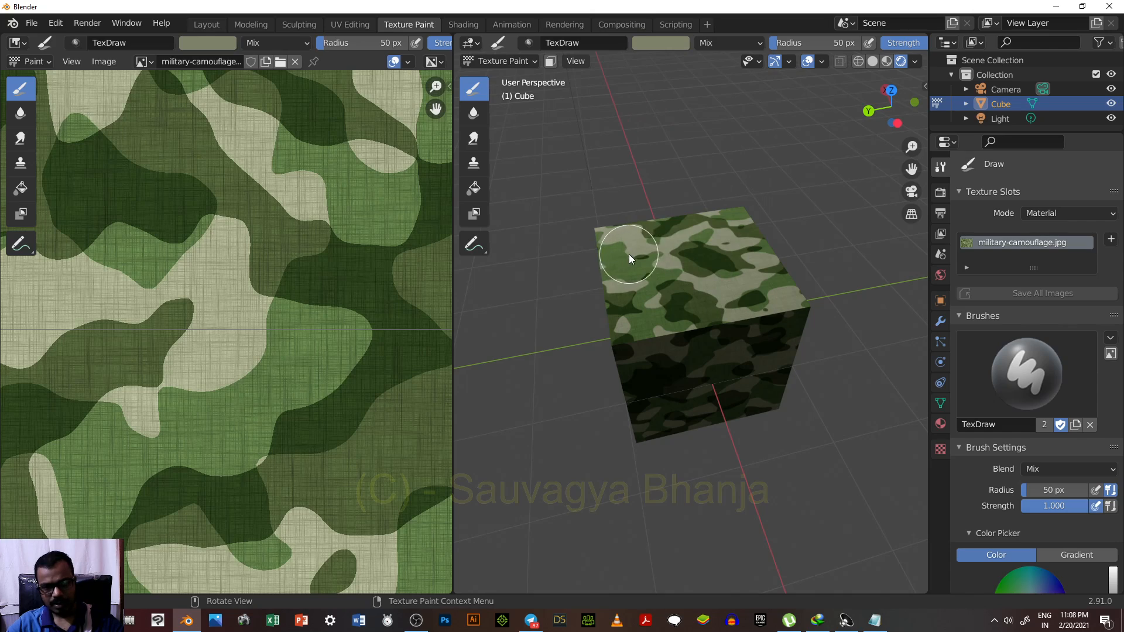
Paint the sampled colour over the cube's top face and over the neighbouring face's square in the texture image.
scroll(399, 281, down, 6)
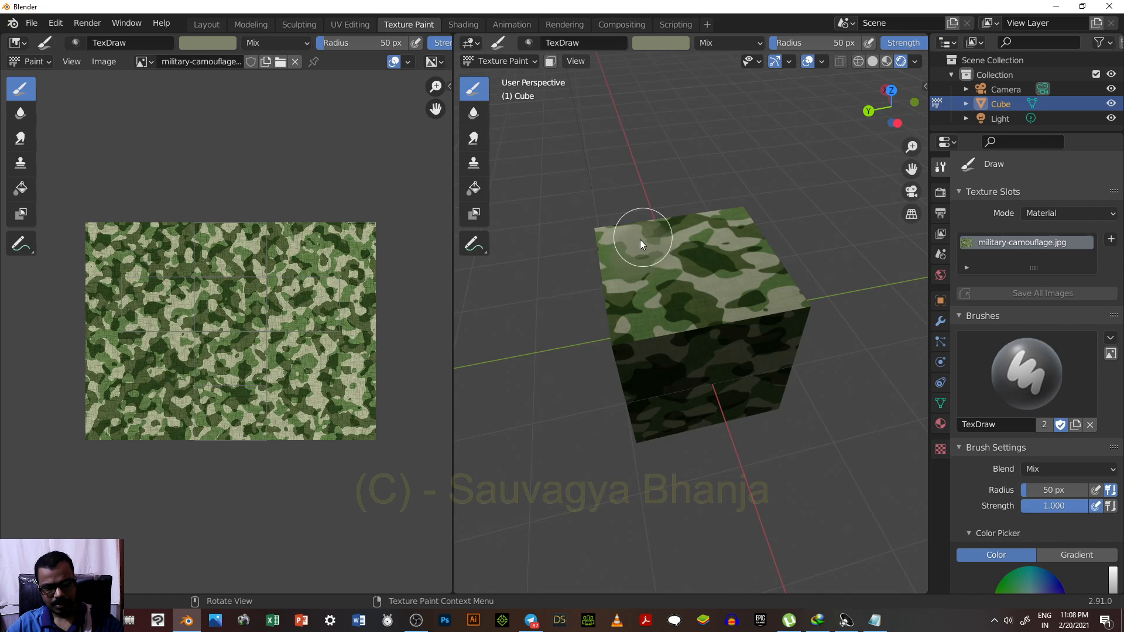
mouse_move(671, 233)
mouse_down()
mouse_move(658, 262)
mouse_move(667, 293)
mouse_move(701, 237)
mouse_move(732, 297)
mouse_move(704, 299)
mouse_move(646, 248)
mouse_move(712, 217)
mouse_move(695, 217)
mouse_move(756, 272)
mouse_move(622, 318)
mouse_move(602, 307)
mouse_move(608, 343)
mouse_move(793, 294)
mouse_move(742, 276)
mouse_up()
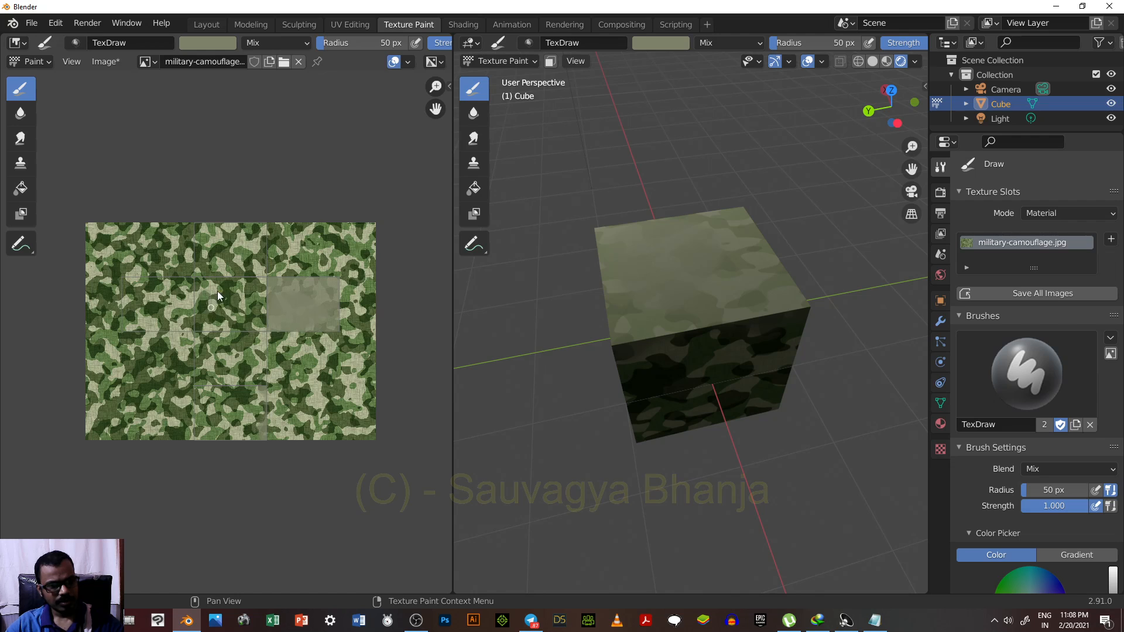
drag(205, 279, 249, 281)
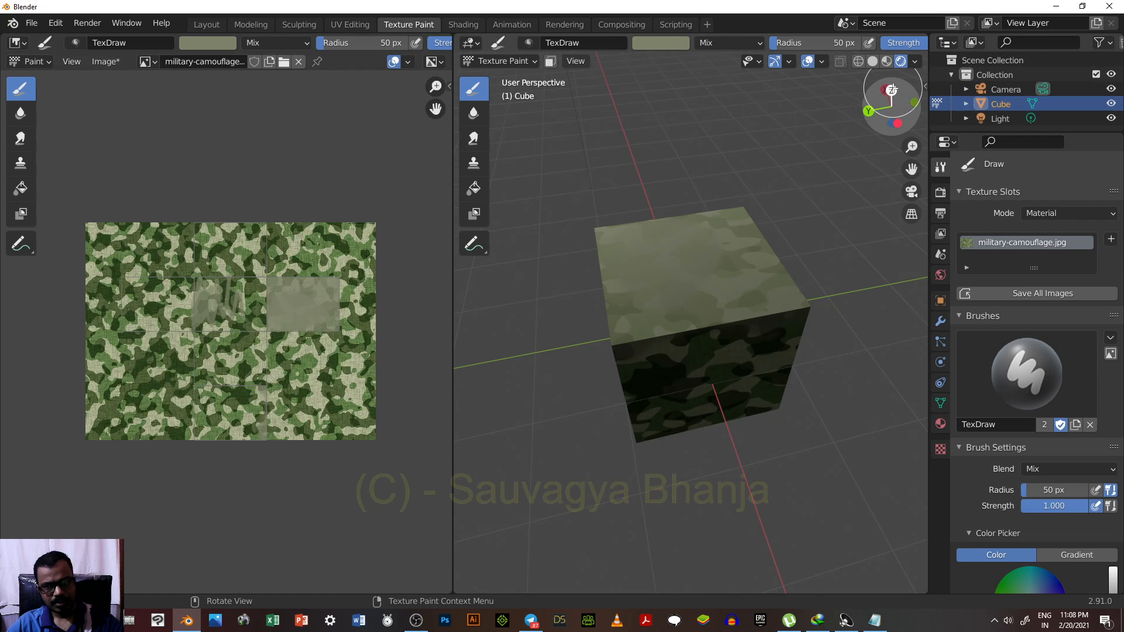
drag(895, 72, 907, 115)
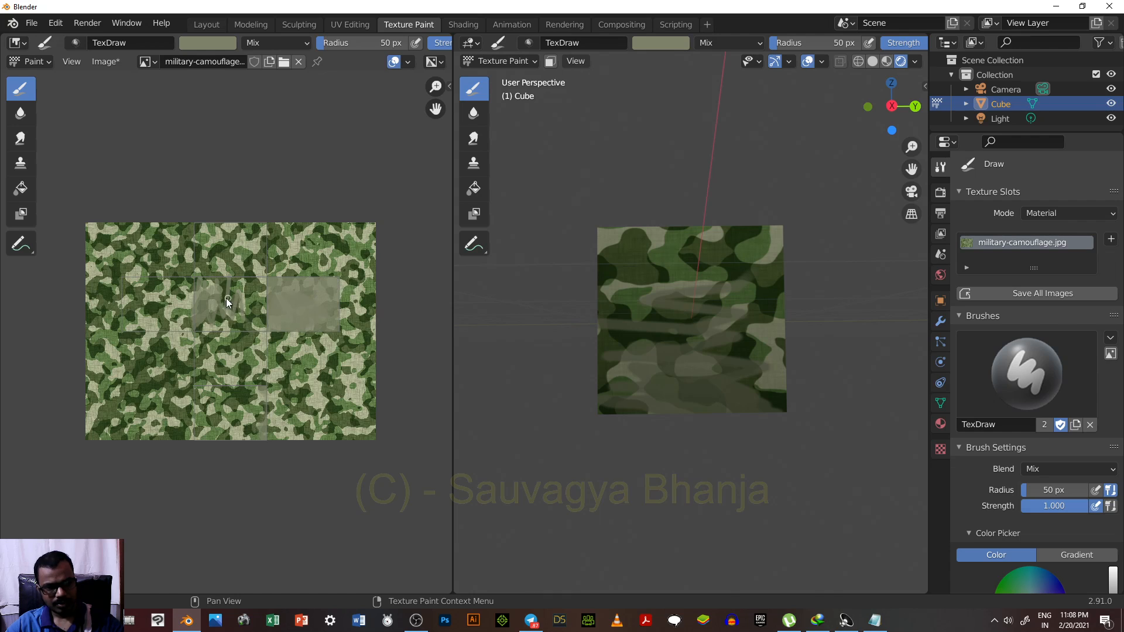
mouse_move(226, 297)
mouse_down()
mouse_move(209, 337)
mouse_move(241, 281)
mouse_move(264, 320)
mouse_move(260, 281)
mouse_move(198, 287)
mouse_up()
Enlarge the paint brush radius to 186 px.
key(bracketright)
key(bracketright)
key(bracketright)
key(bracketright)
key(bracketright)
key(bracketright)
key(bracketright)
key(bracketright)
key(bracketright)
key(bracketright)
key(bracketright)
key(bracketright)
key(bracketright)
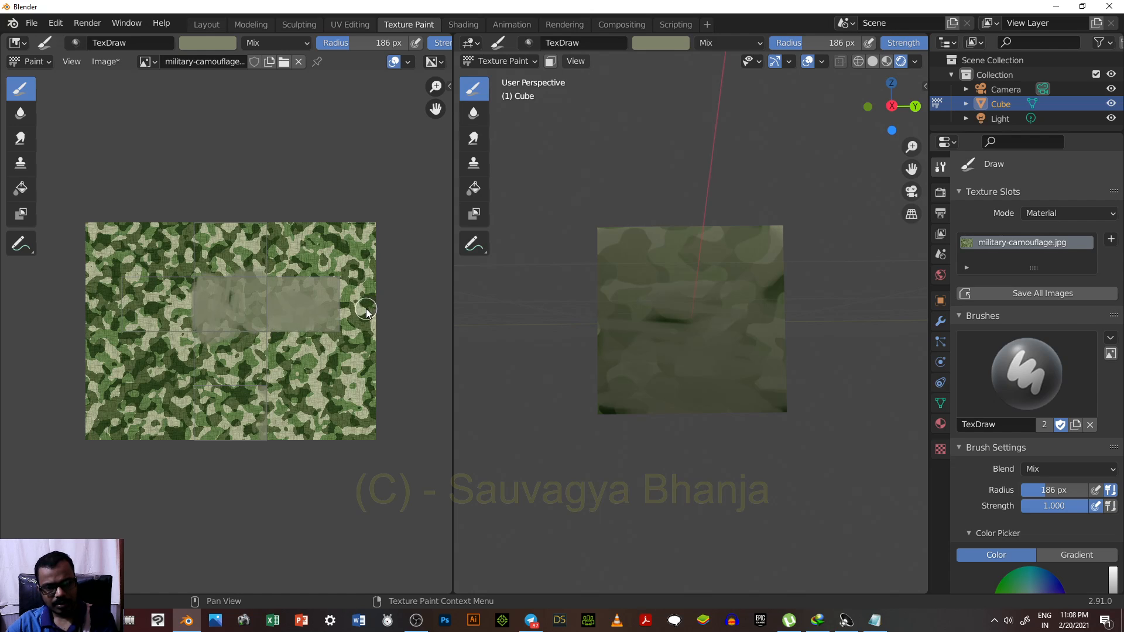
Paint more patches over the lower part of the camouflage texture image.
mouse_move(892, 109)
mouse_down()
mouse_move(691, 158)
mouse_move(635, 133)
mouse_move(613, 168)
mouse_up()
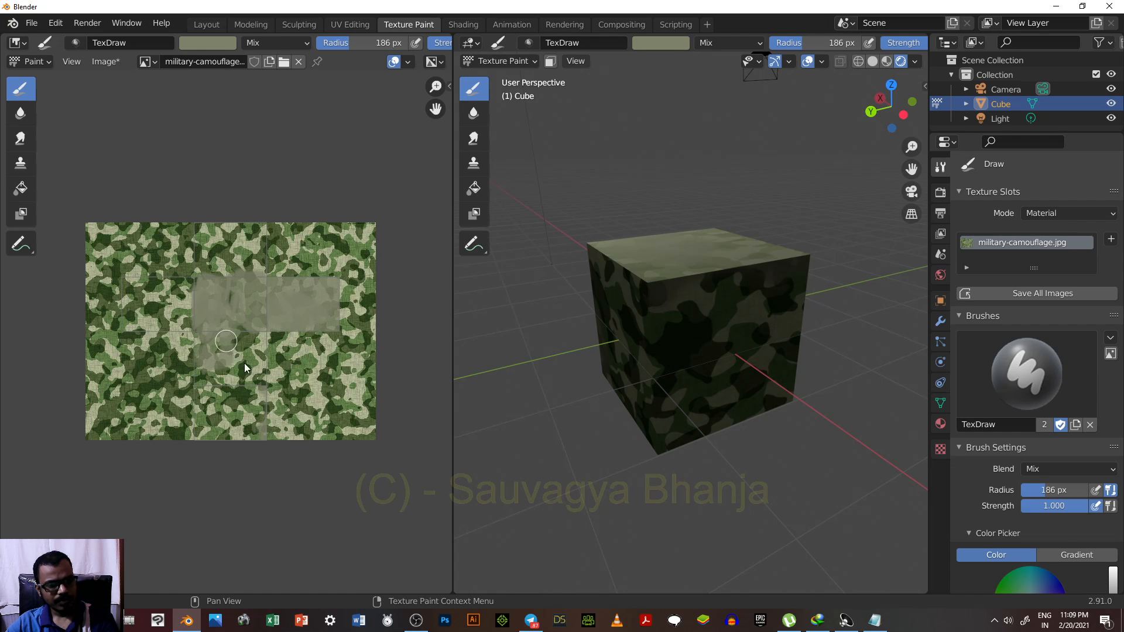
drag(248, 368, 307, 343)
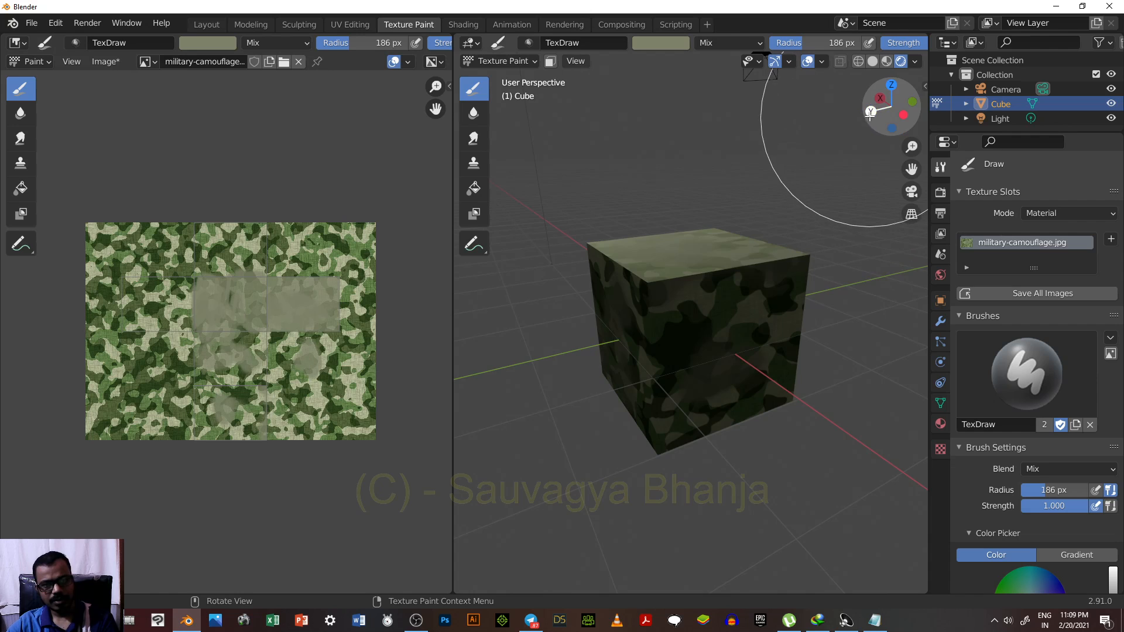
mouse_move(890, 105)
mouse_down()
mouse_move(778, 175)
mouse_move(723, 161)
mouse_move(723, 174)
mouse_up()
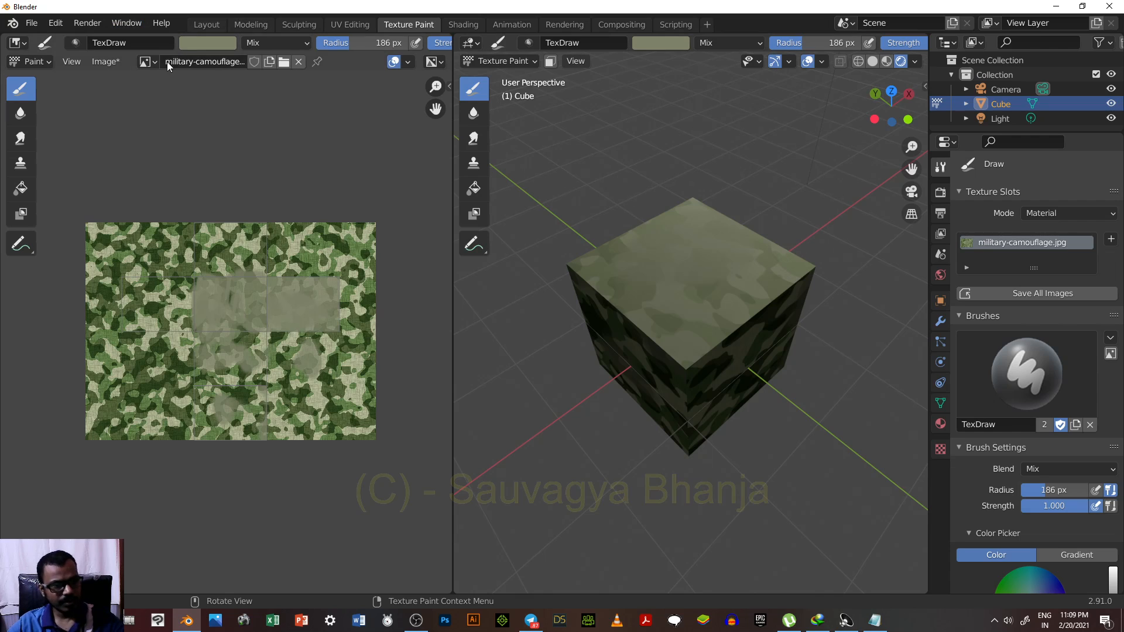
Undo all the paint strokes on the camouflage texture and check the cube from another side.
click(54, 24)
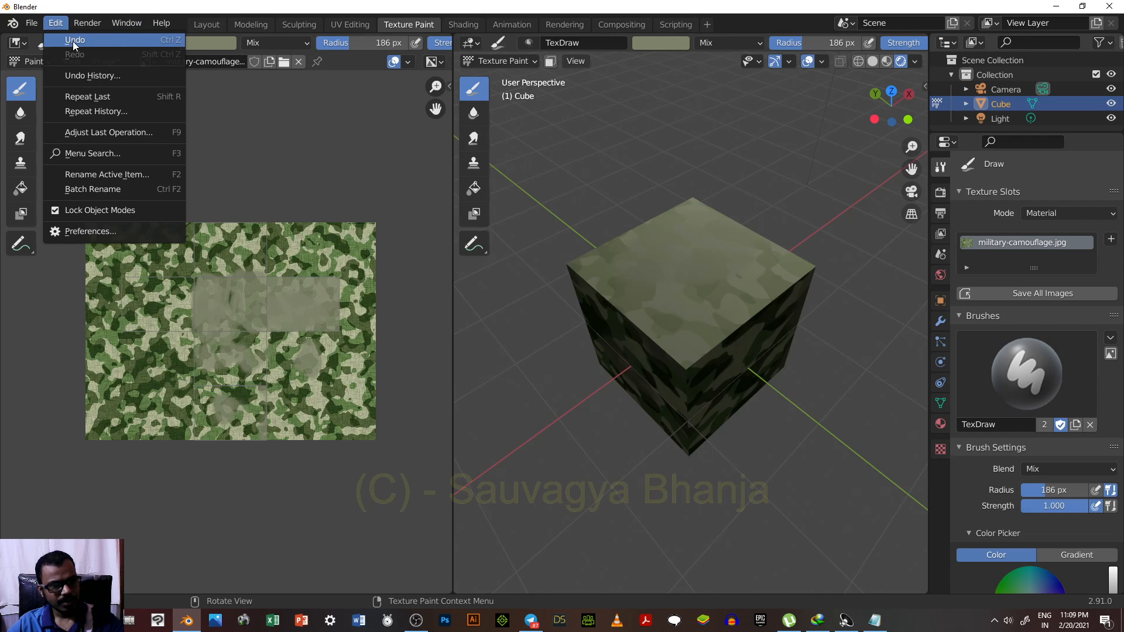
click(72, 41)
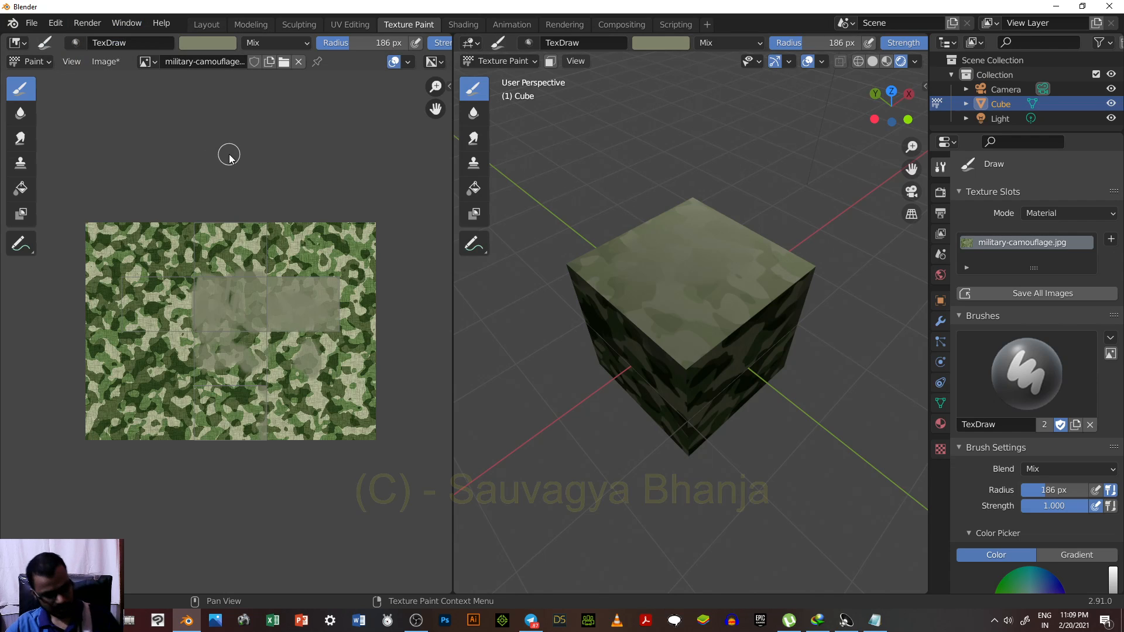
key(ctrl+z)
key(ctrl+z)
key(ctrl+z)
key(ctrl+z)
key(ctrl+z)
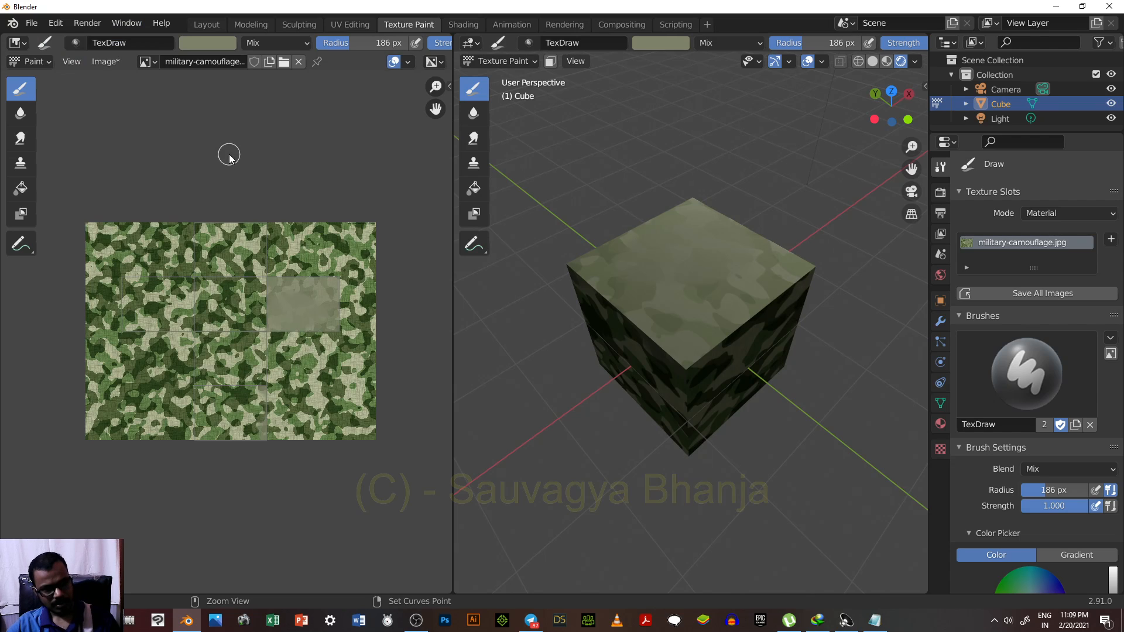
key(ctrl+z)
key(ctrl+z)
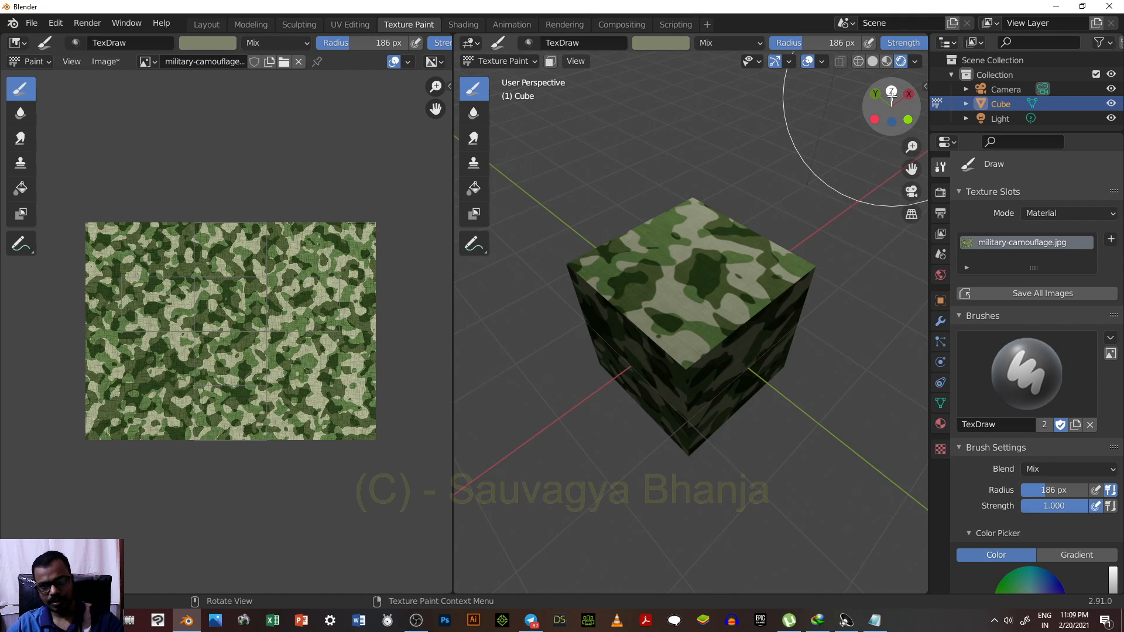
mouse_move(891, 92)
mouse_down()
mouse_move(905, 120)
mouse_move(899, 99)
mouse_move(843, 61)
mouse_move(888, 53)
mouse_move(916, 76)
mouse_move(909, 106)
mouse_up()
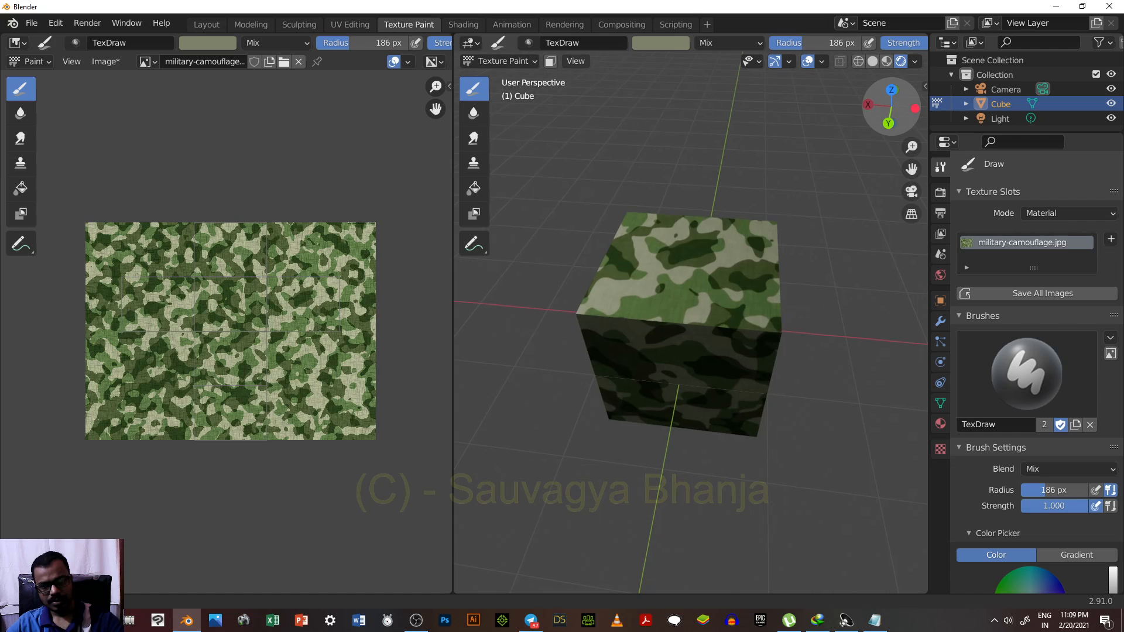